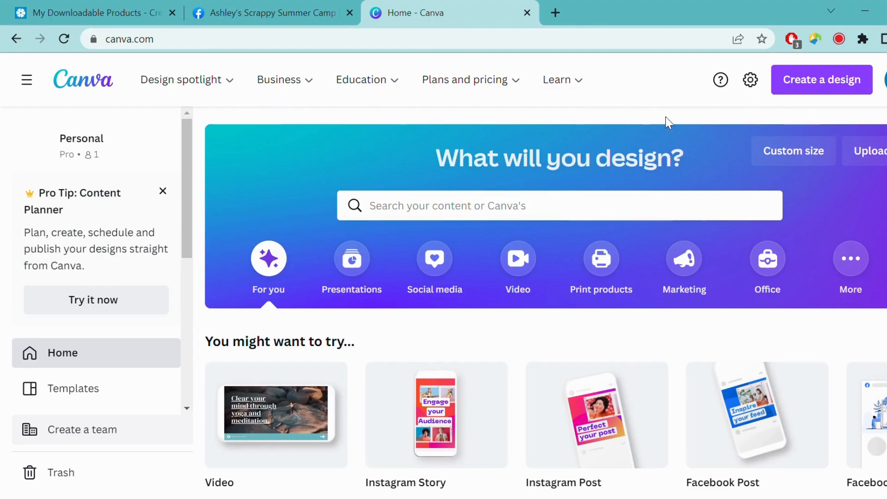
Create a new Instagram Story design and show the uploaded images
click(795, 93)
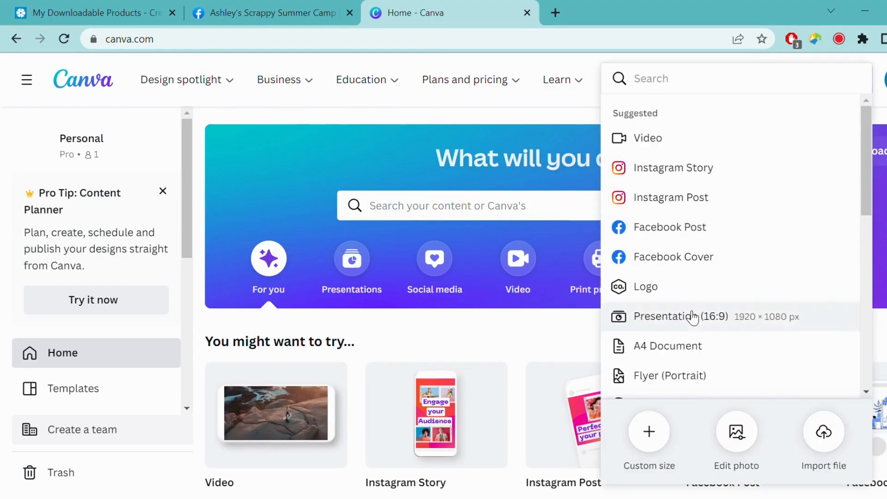
click(673, 169)
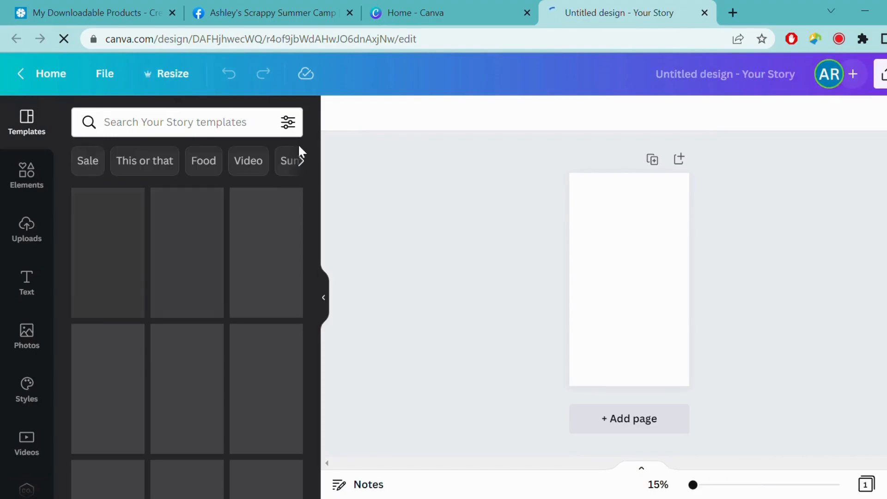
click(28, 224)
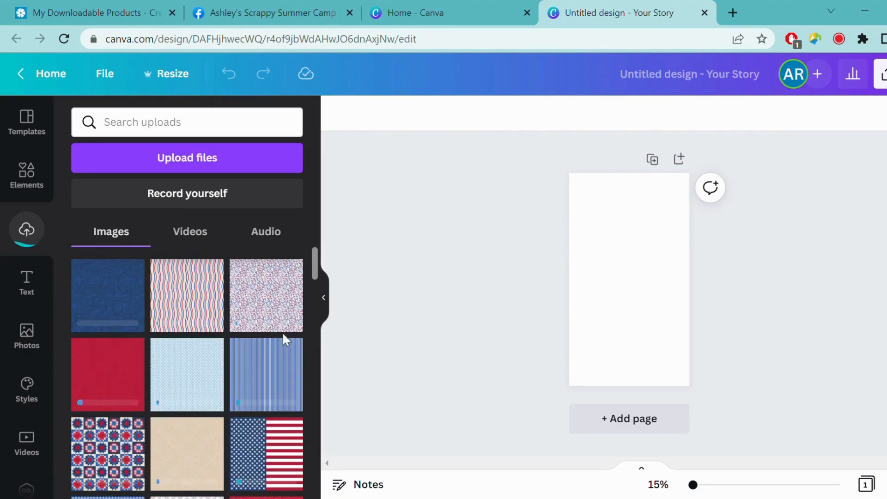
Remove the light blue paper from the page and set the white fireworks pattern as the page background
drag(268, 311, 575, 277)
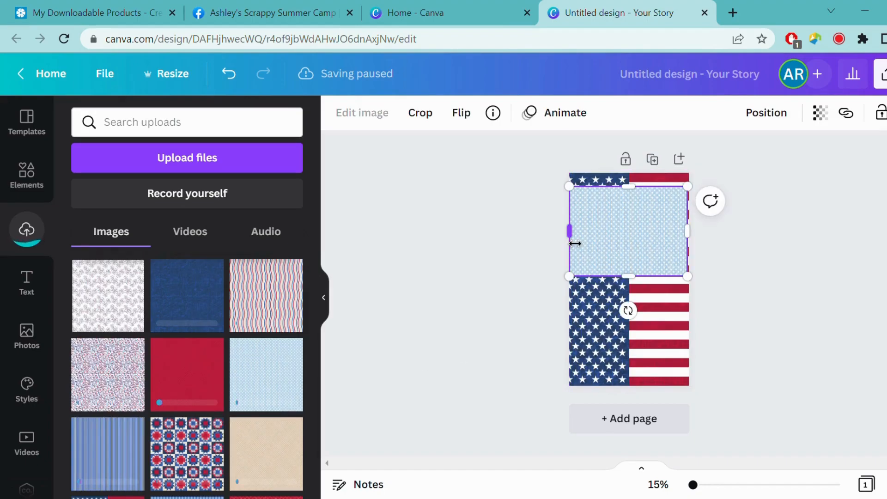
key(Delete)
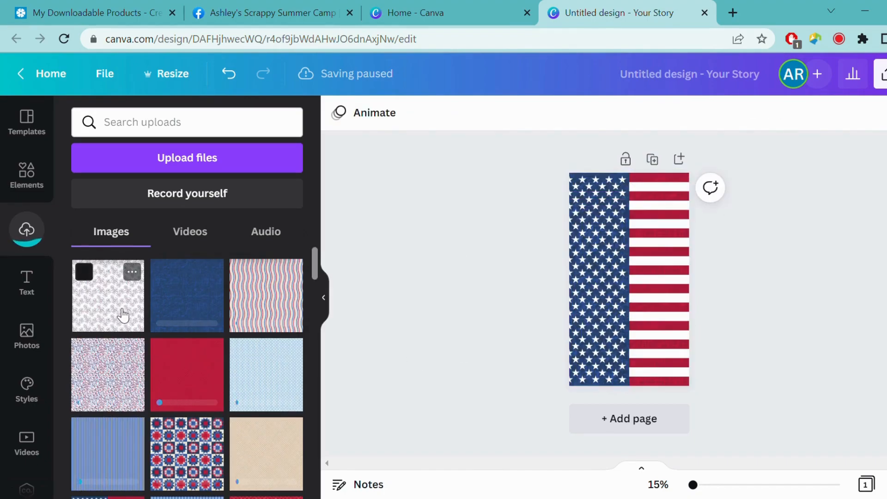
drag(123, 313, 575, 286)
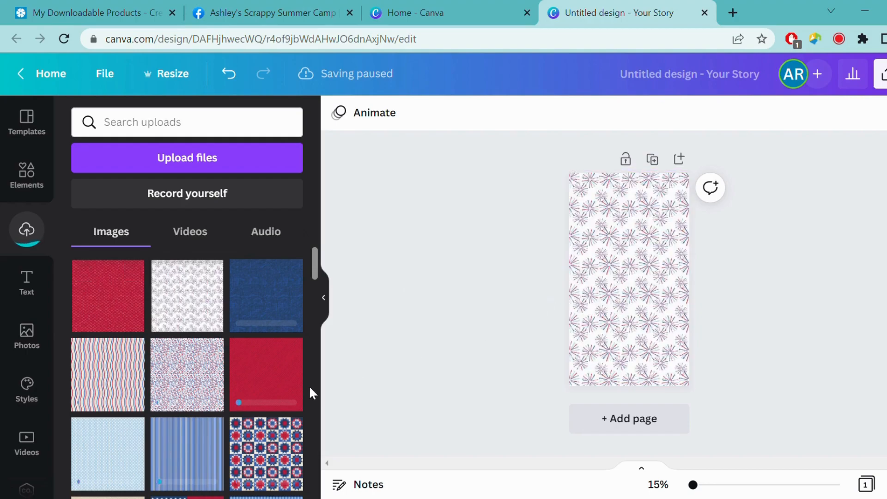
Place a red square above a blue one on the page, and add the "America the Beautiful" banner across the upper edge
drag(283, 380, 634, 228)
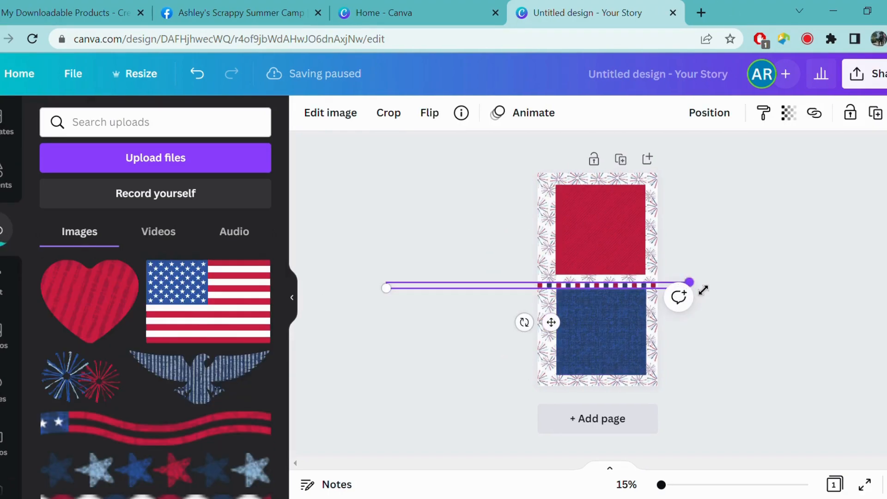
drag(699, 291, 693, 284)
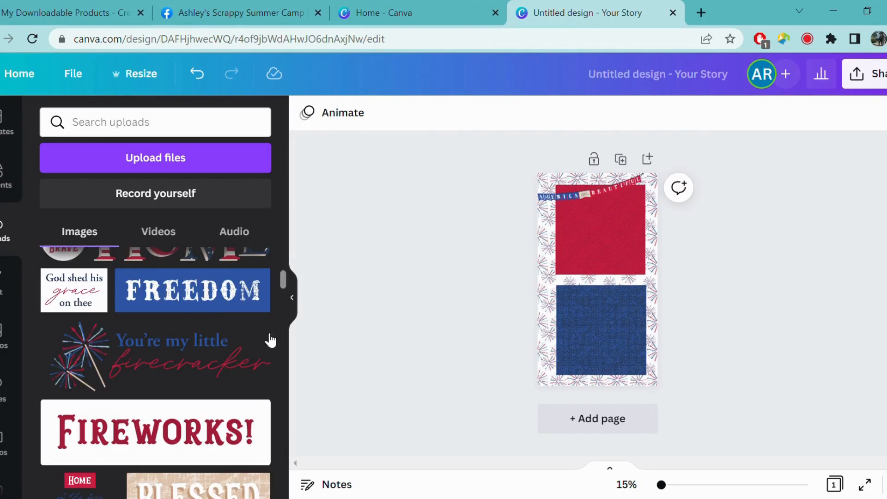
Add the red string star and shrink it into the lower-right corner of the blue square
drag(282, 275, 292, 332)
click(158, 319)
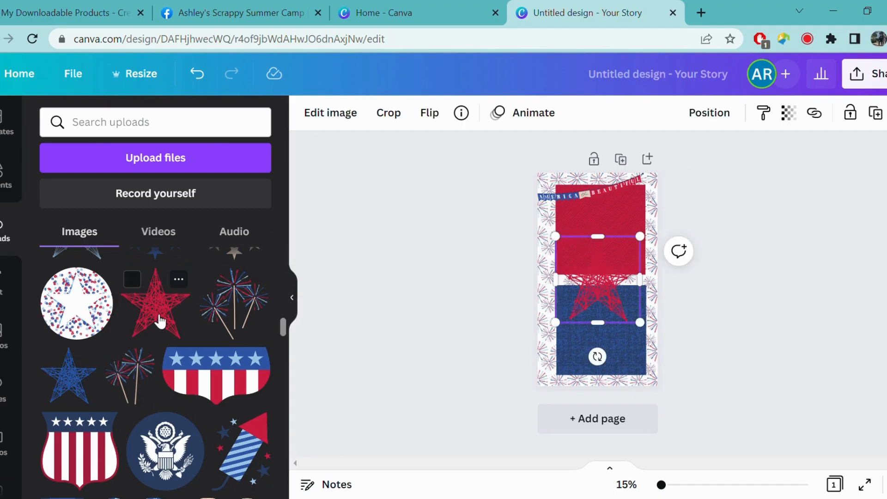
drag(587, 283, 596, 337)
drag(564, 295, 626, 351)
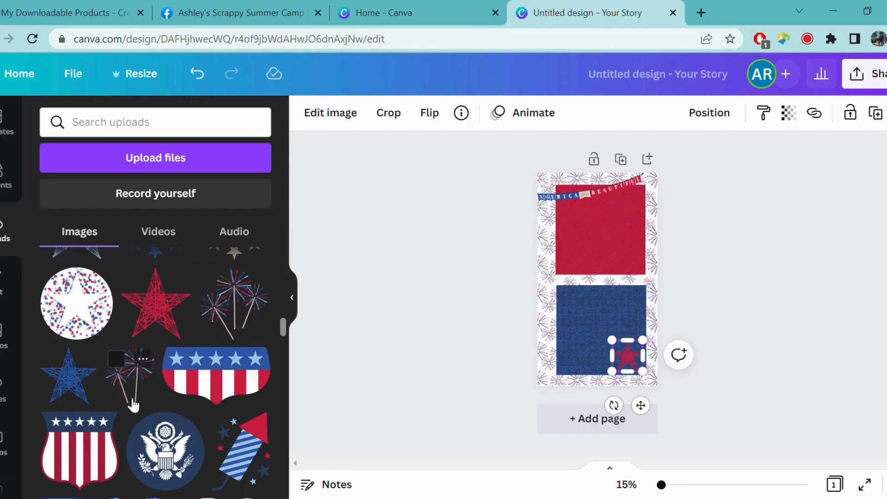
click(76, 303)
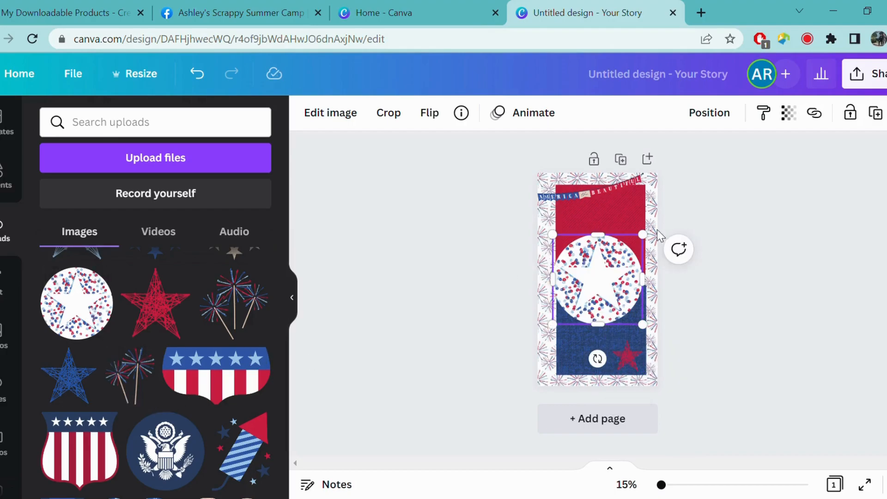
drag(643, 235, 592, 228)
key(Delete)
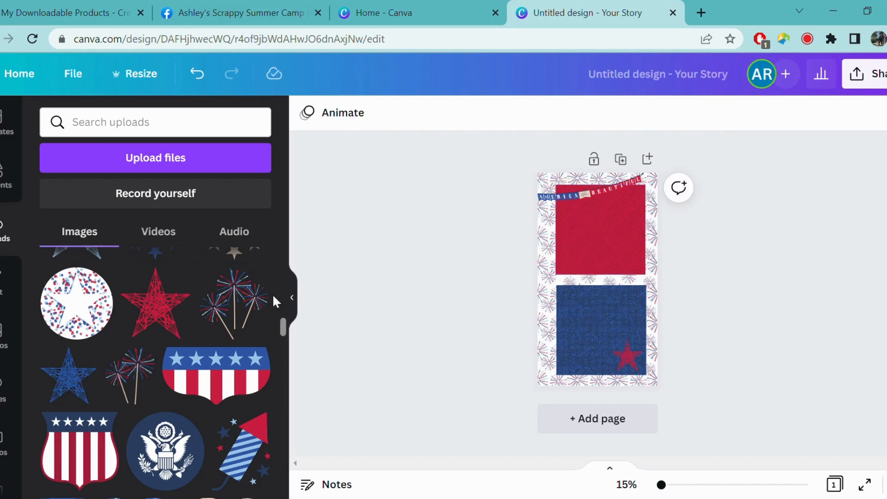
drag(283, 329, 290, 253)
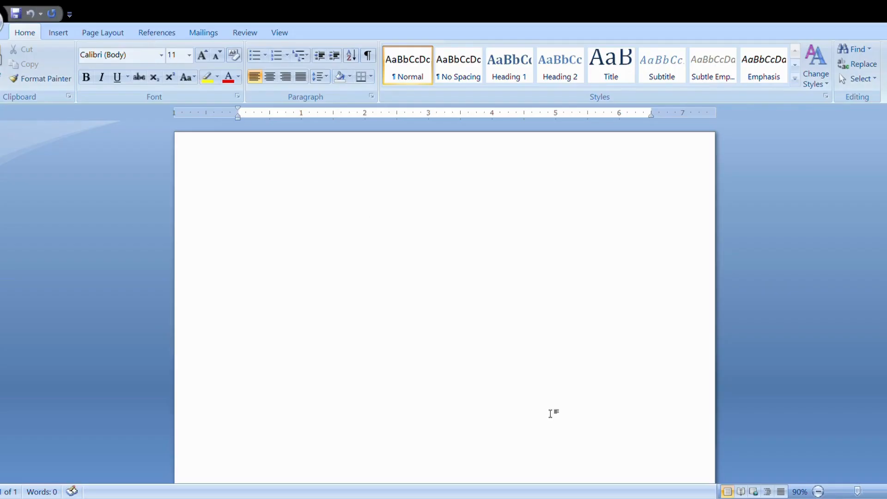
In a blank Microsoft Word document, insert the beige woven paper picture and set its text wrapping to Behind Text
click(59, 33)
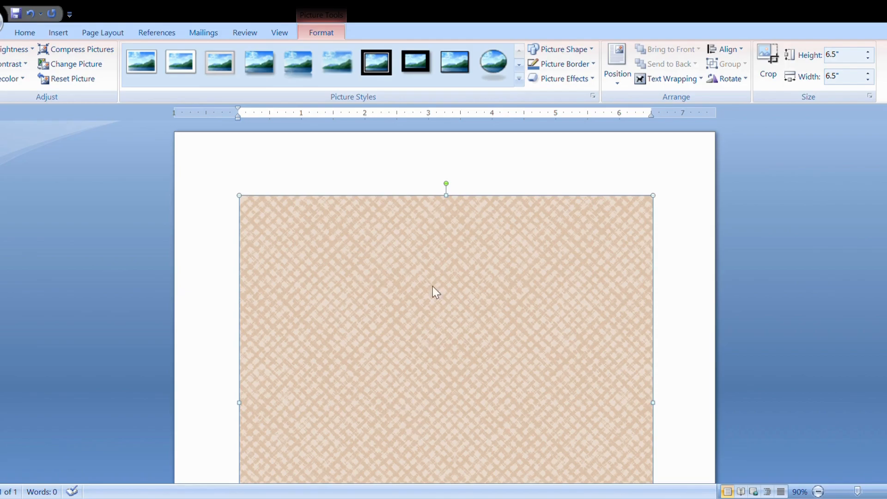
click(670, 79)
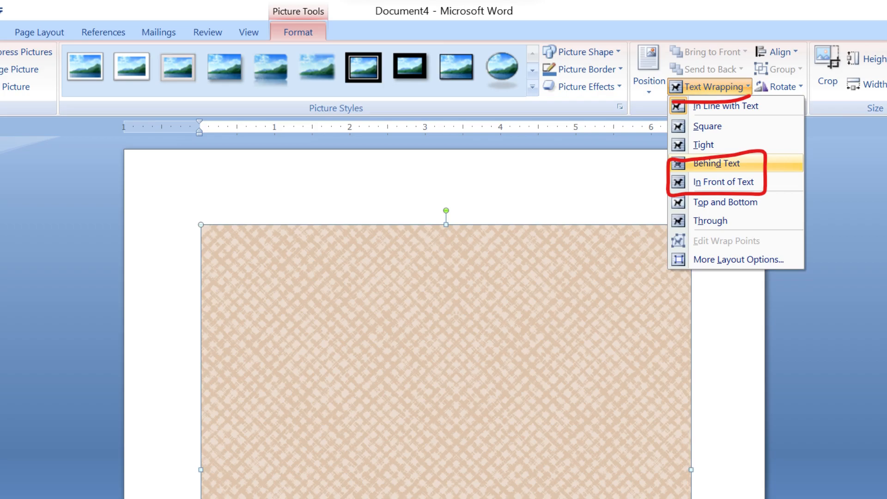
click(716, 163)
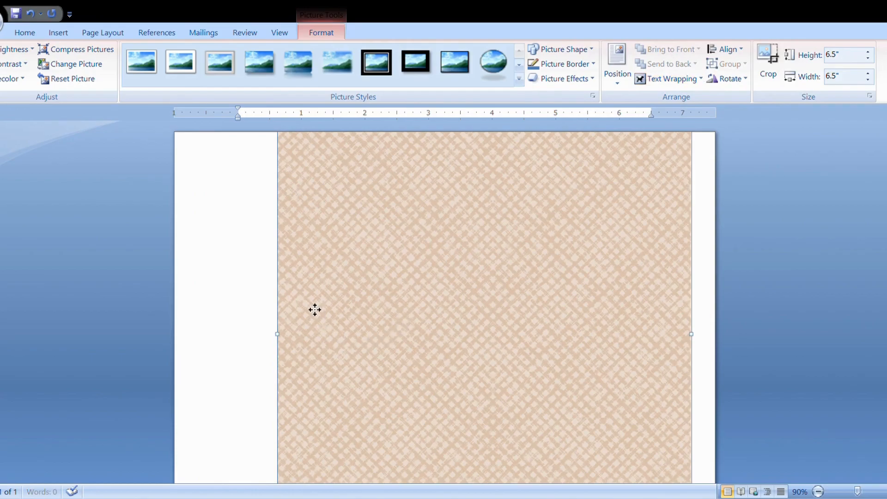
Move the beige paper to the page's upper-left corner and enlarge it to about 8.14" by 8.14"
drag(313, 308, 313, 308)
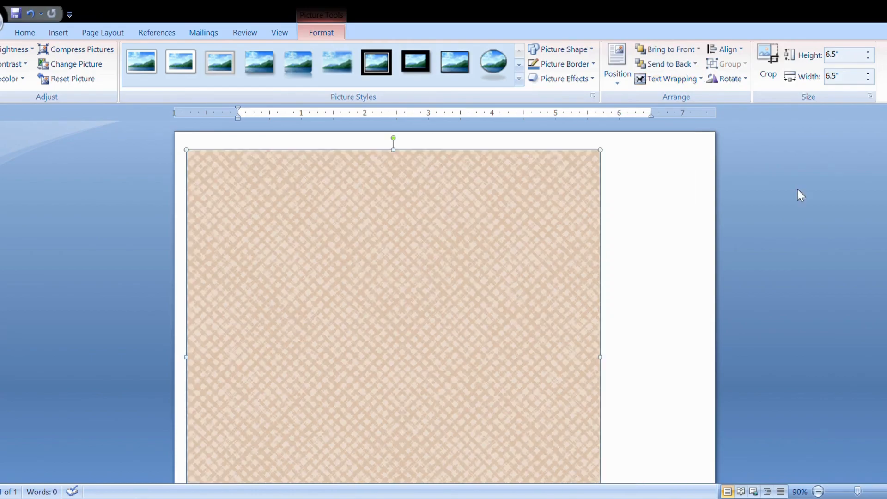
scroll(444, 303, down, 3)
scroll(595, 319, down, 4)
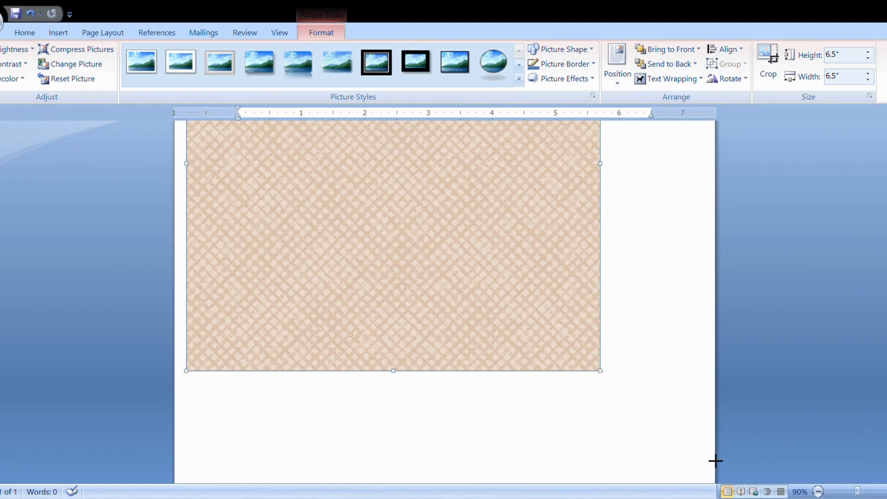
drag(715, 461, 707, 455)
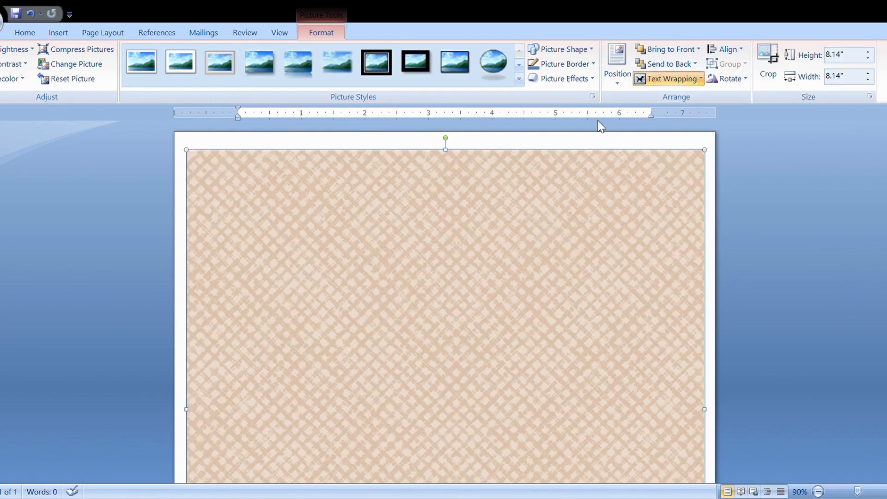
Draw a text box about 7.35" wide and 1.46" high near the page's upper edge and enter "4th of July Party!"
click(77, 49)
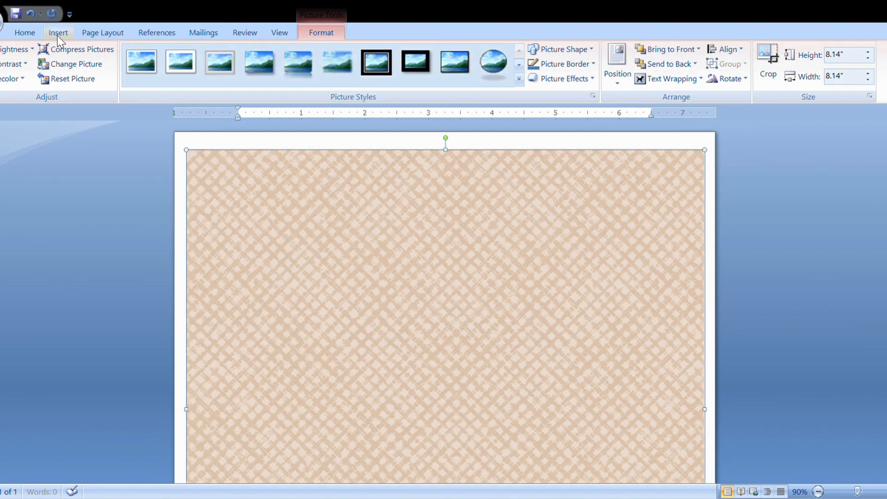
click(57, 35)
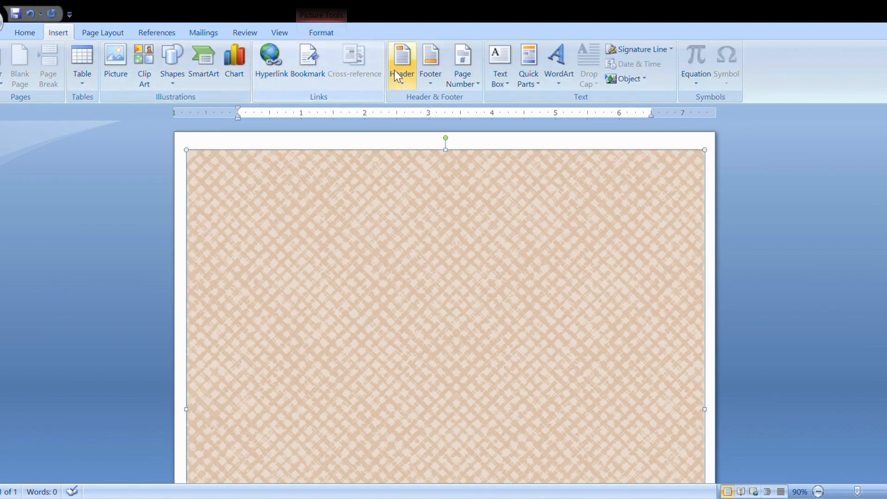
click(500, 78)
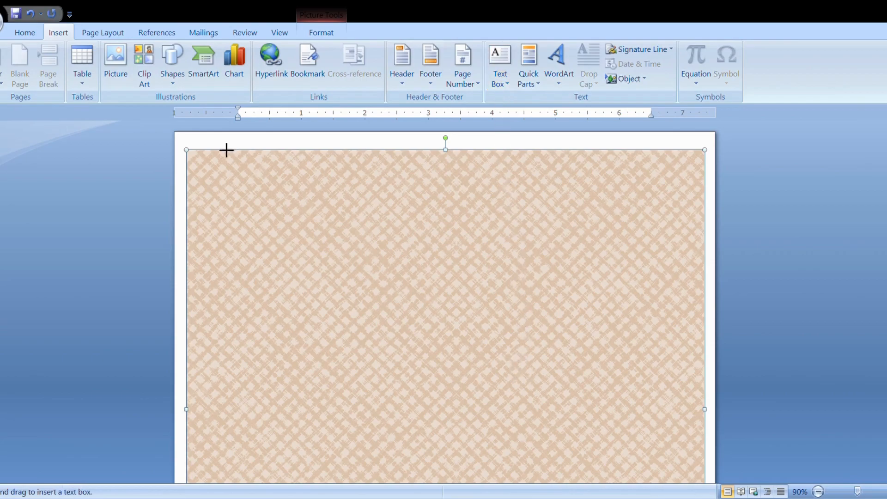
click(680, 287)
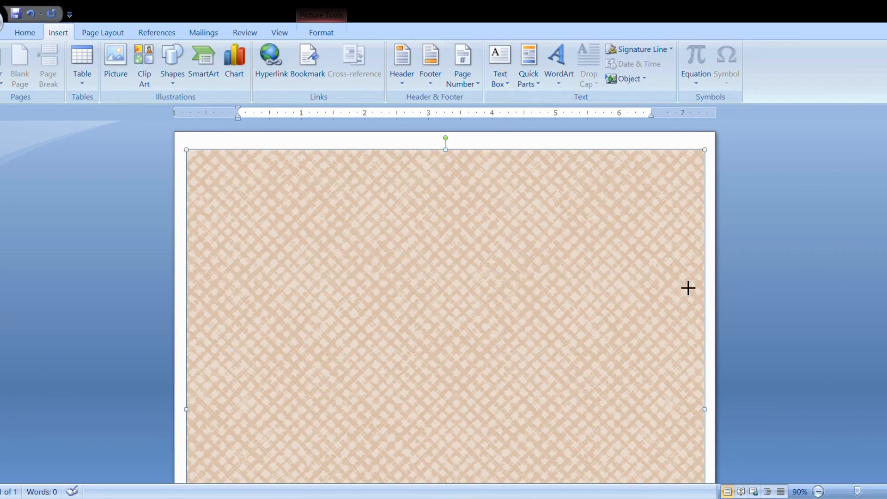
drag(684, 277, 686, 277)
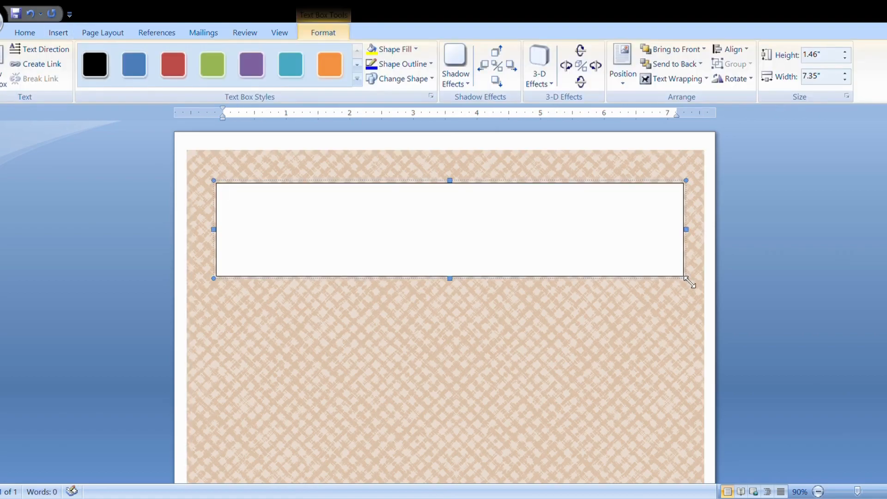
text(4th of July Party!)
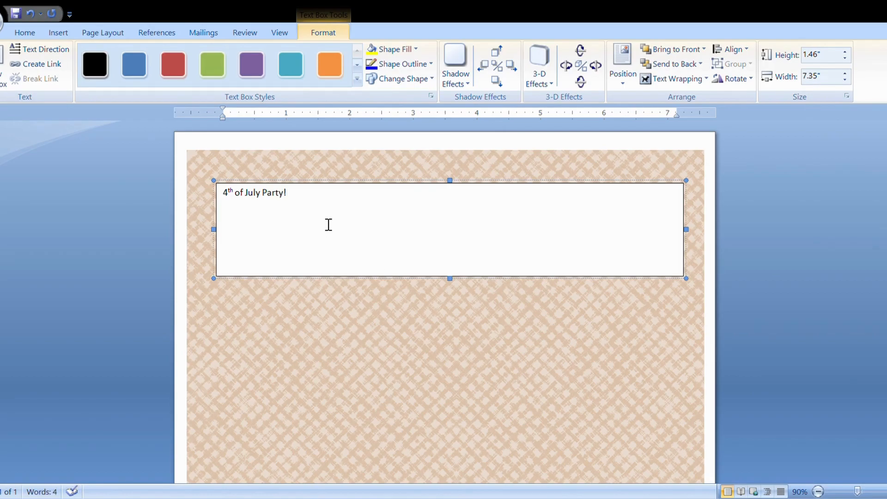
Format the whole title in the Summer Vibes font at size 80
key(ctrl+a)
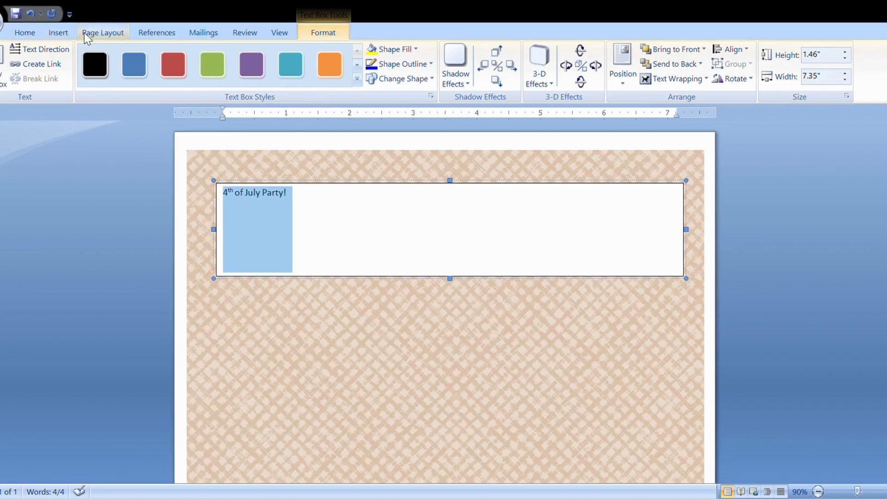
click(28, 35)
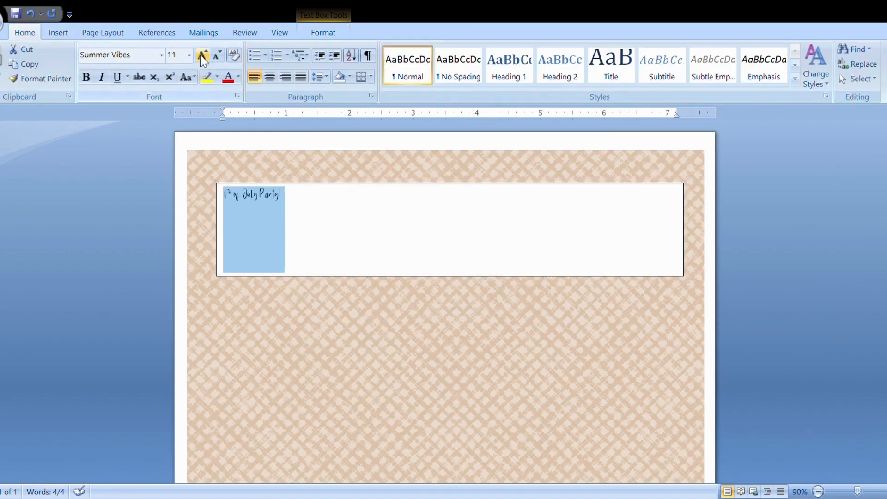
click(202, 54)
click(202, 55)
click(202, 54)
click(202, 55)
click(202, 55)
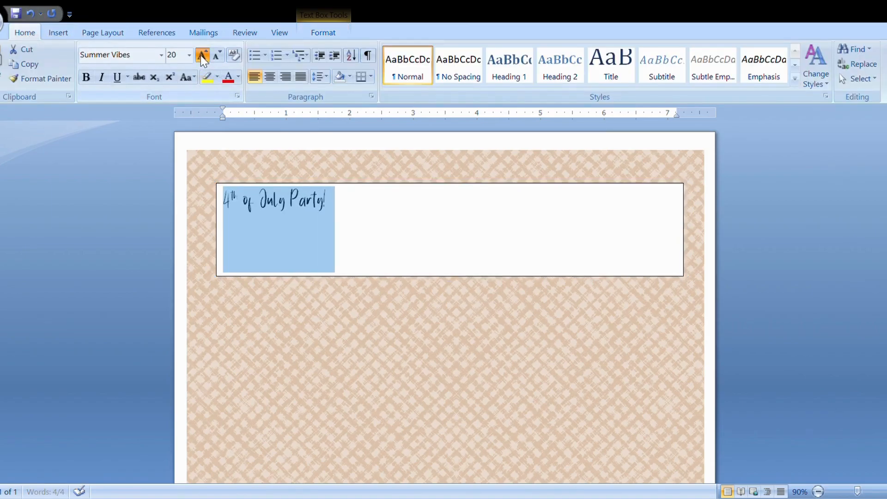
click(201, 54)
click(202, 55)
click(202, 55)
click(202, 54)
click(202, 54)
click(202, 54)
click(202, 55)
click(202, 54)
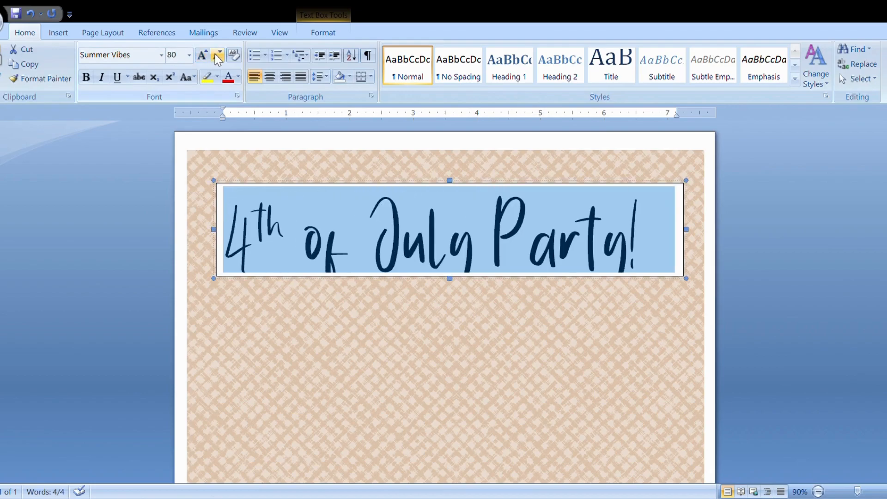
click(315, 323)
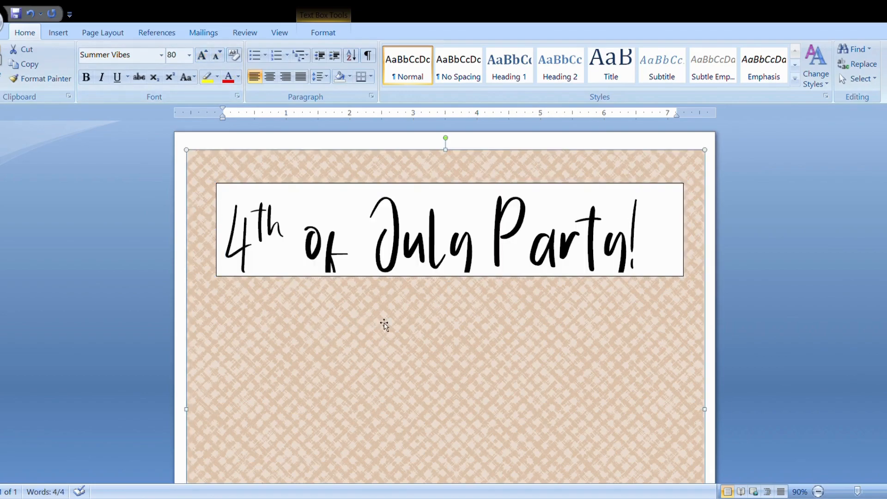
Enlarge the title's text box to nearly the page width, centre the text, and remove the box's fill and outline
click(467, 205)
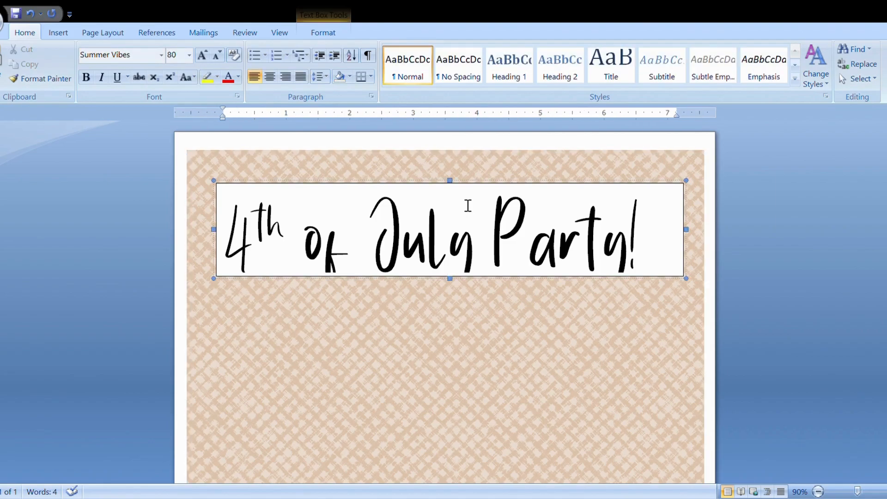
drag(253, 181, 199, 174)
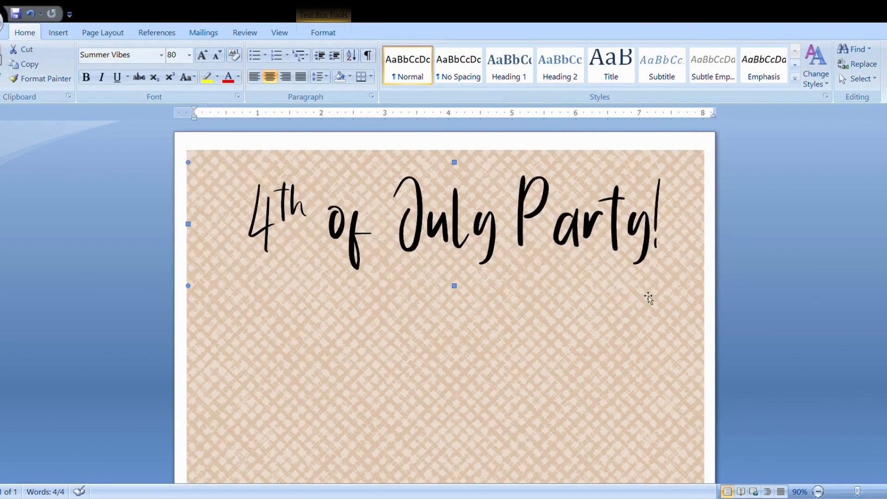
click(773, 310)
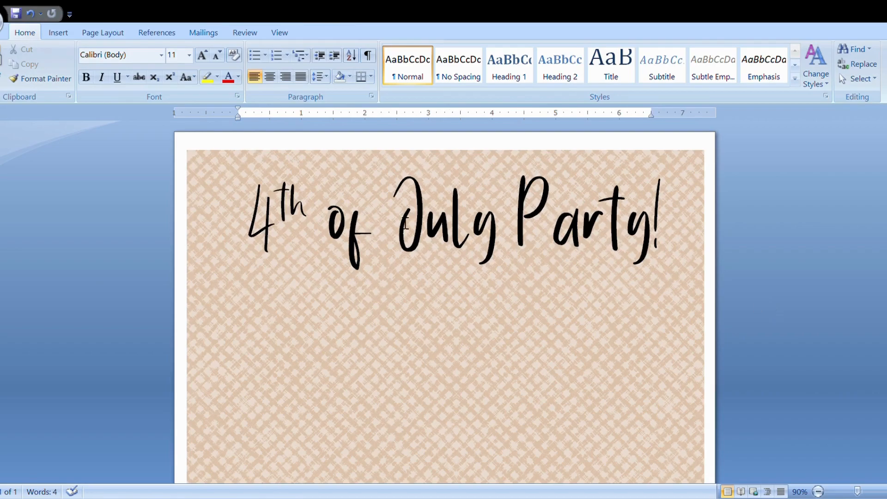
Insert the blue and red fireworks picture onto the flyer page
click(59, 31)
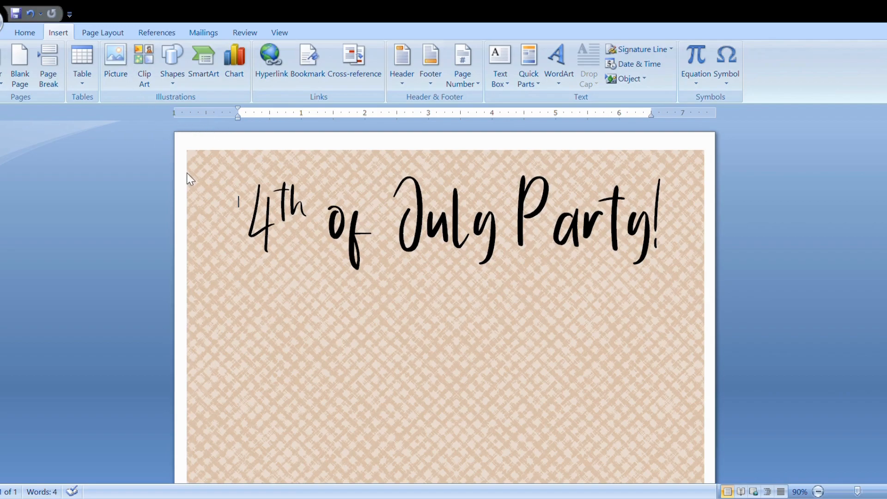
key(ctrl+v)
click(318, 338)
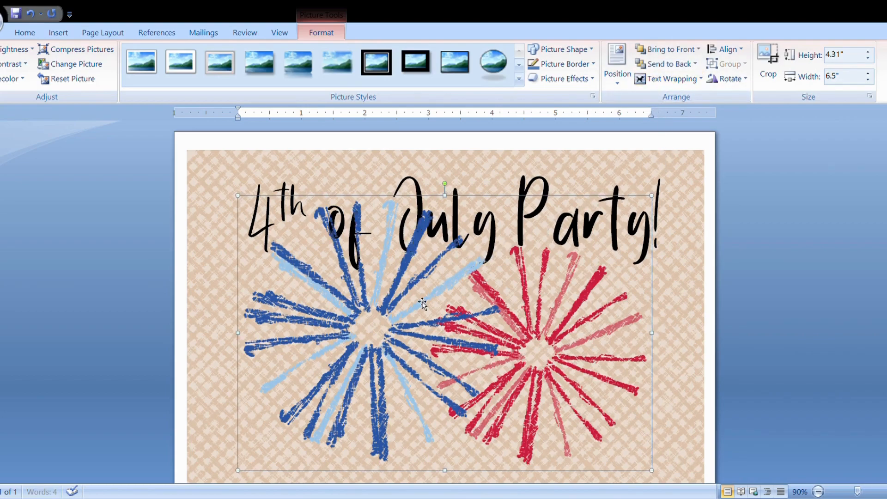
Move the fireworks picture down so it sits below the "4th of July Party!" title, roughly centred on the page
drag(418, 319, 415, 364)
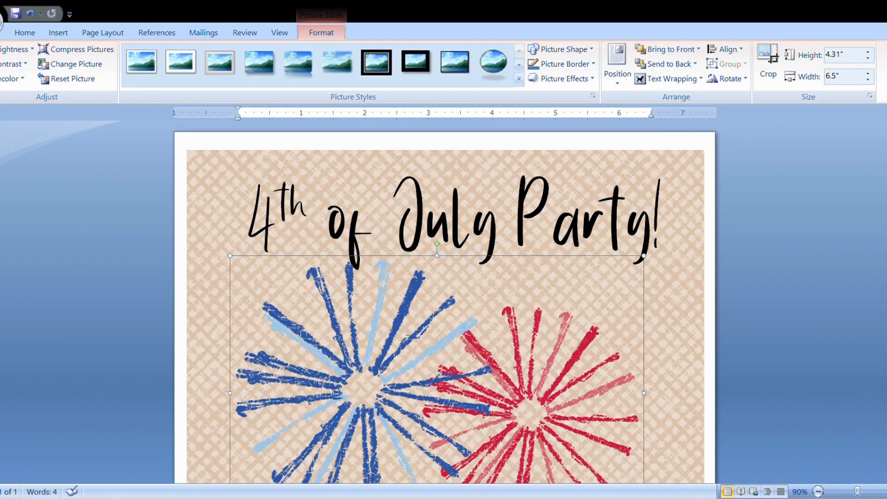
scroll(446, 300, down, 8)
scroll(446, 301, up, 8)
drag(430, 348, 446, 345)
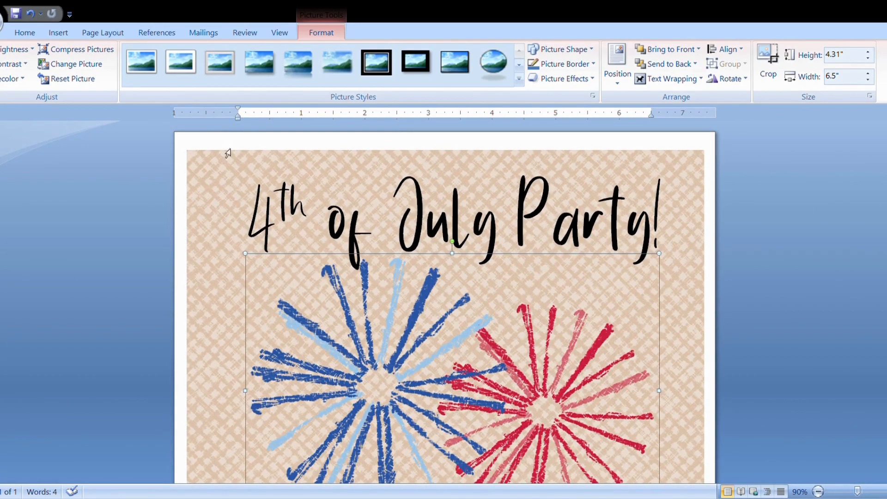
Insert the star border picture just under the title and enlarge it proportionally to span the full page width
click(64, 33)
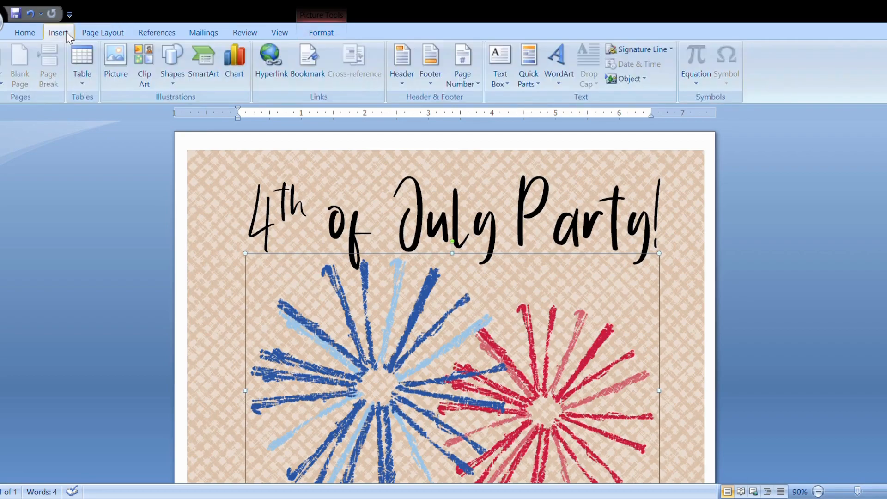
click(108, 73)
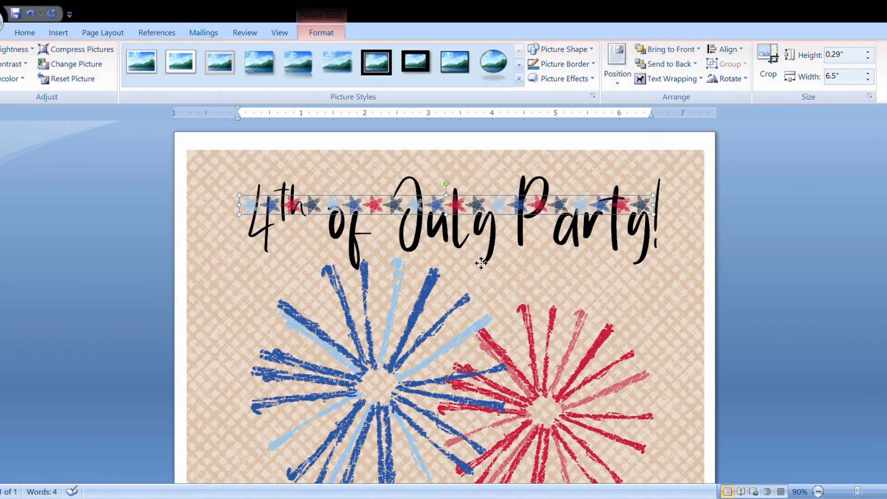
drag(481, 263, 480, 264)
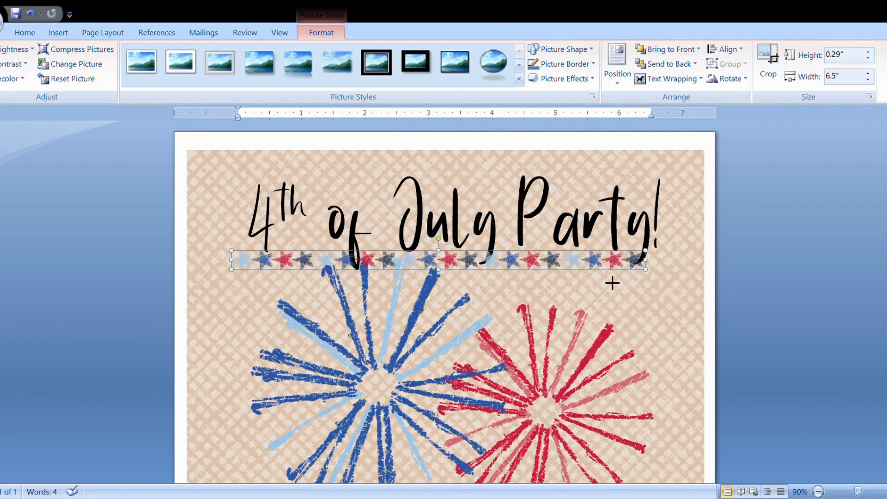
drag(646, 269, 715, 273)
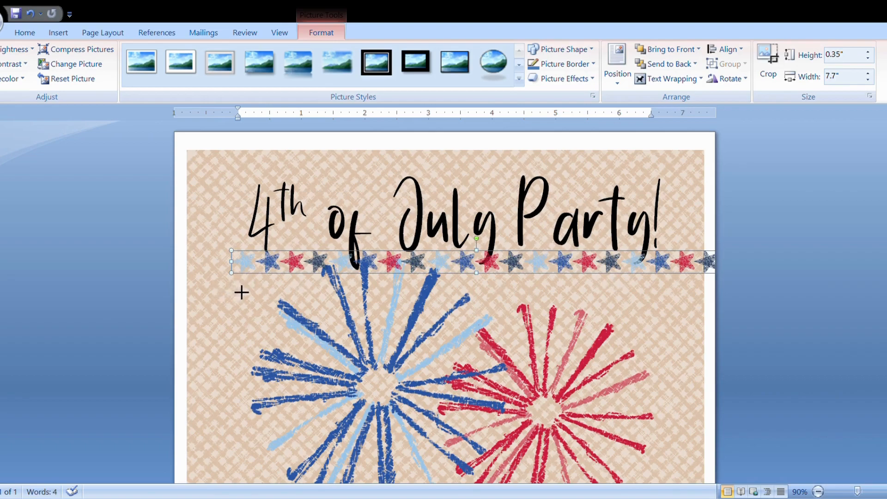
mouse_move(243, 292)
mouse_down()
mouse_move(260, 287)
mouse_move(253, 283)
mouse_up()
Move the fireworks picture down until it clears the star border
click(450, 335)
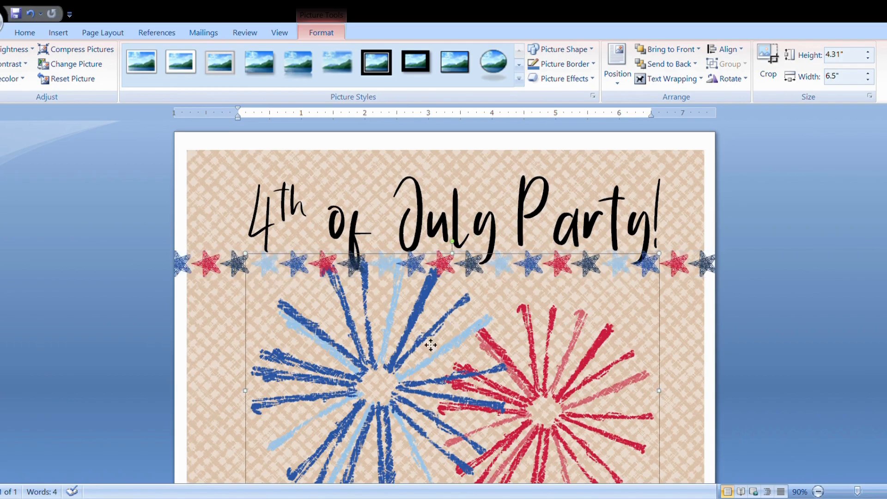
drag(433, 373, 433, 373)
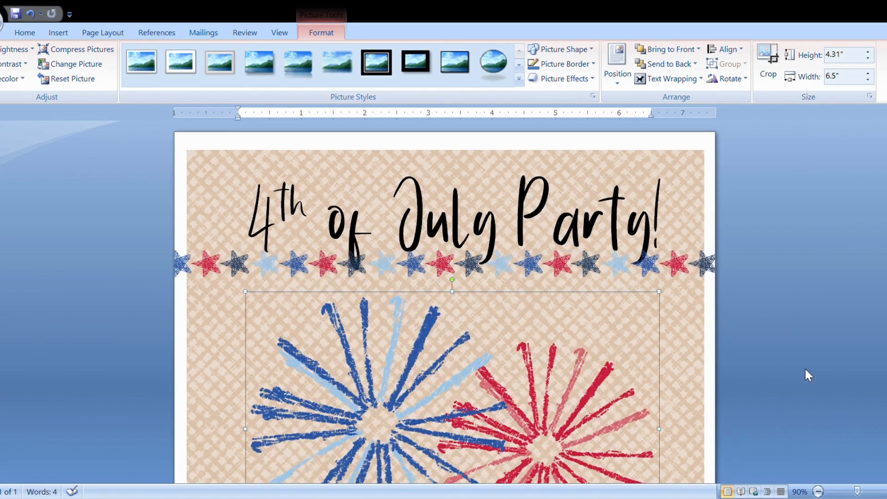
click(805, 367)
click(516, 208)
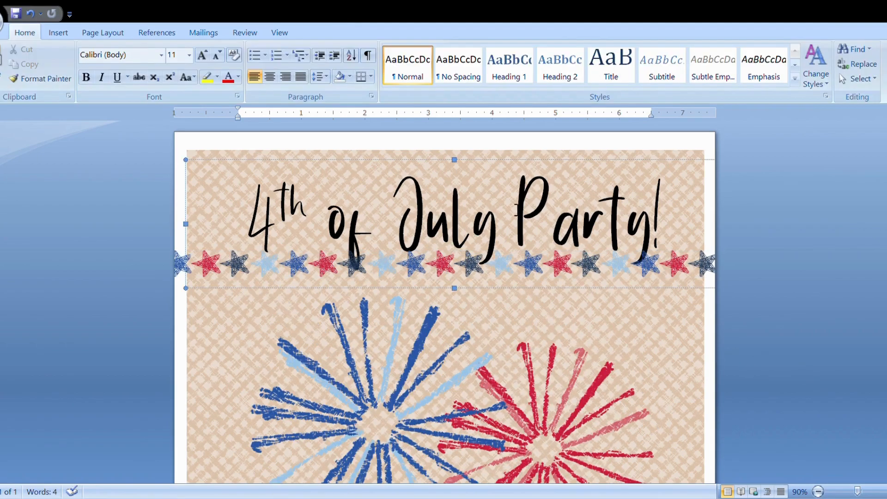
click(535, 165)
click(678, 334)
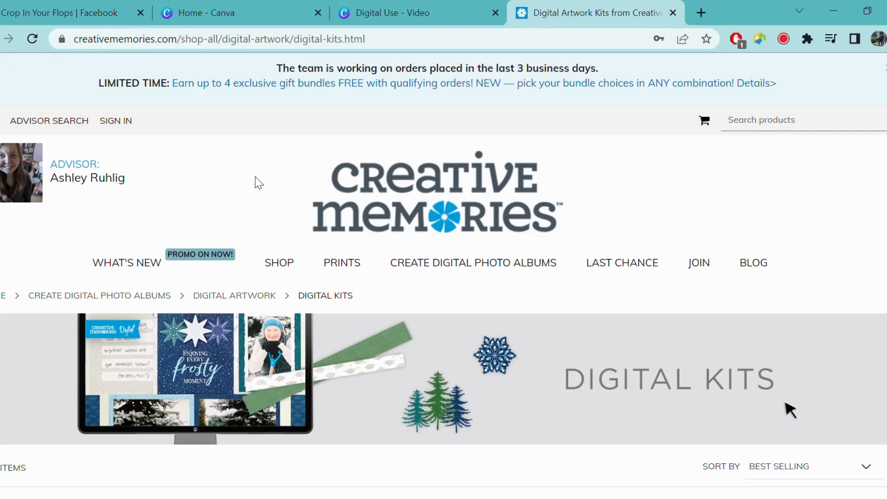
Switch to the Creative Memories site in the browser and look through the whole Digital Kits listing
scroll(796, 227, down, 6)
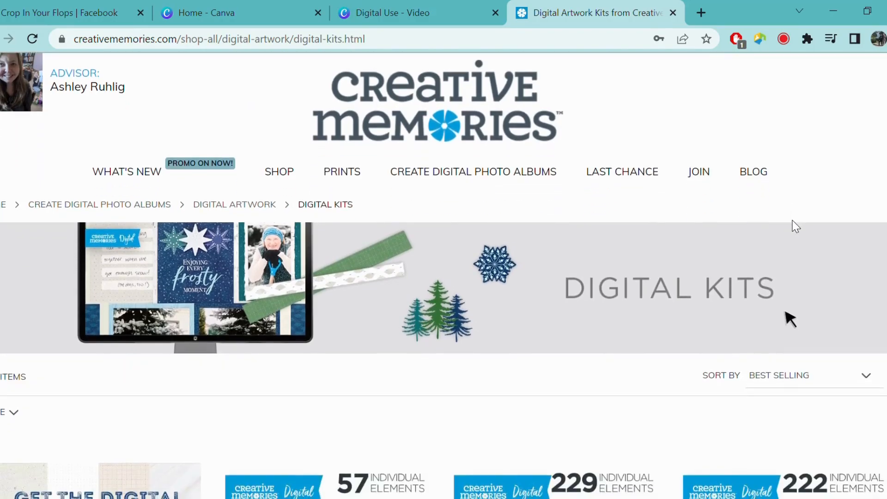
scroll(796, 226, down, 13)
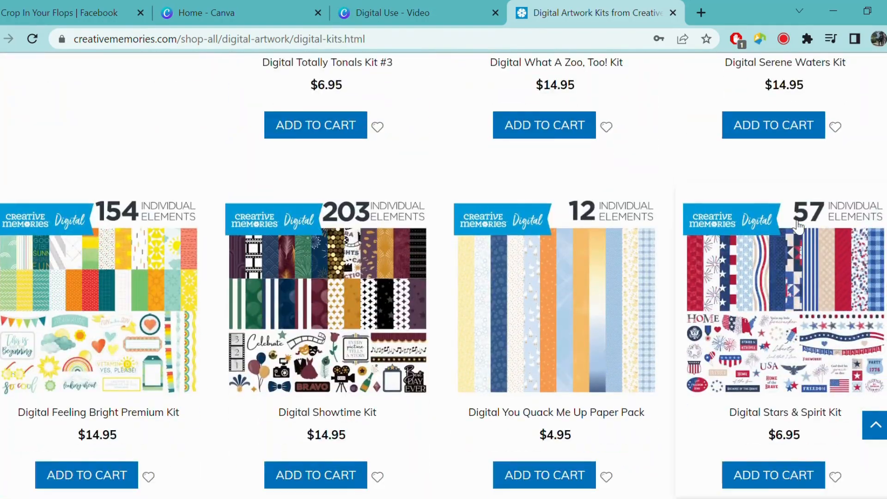
scroll(793, 226, down, 12)
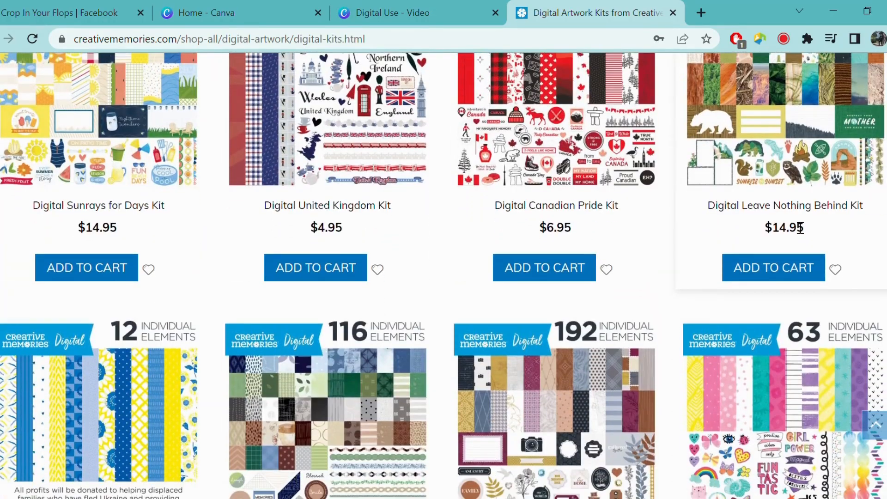
scroll(793, 226, down, 6)
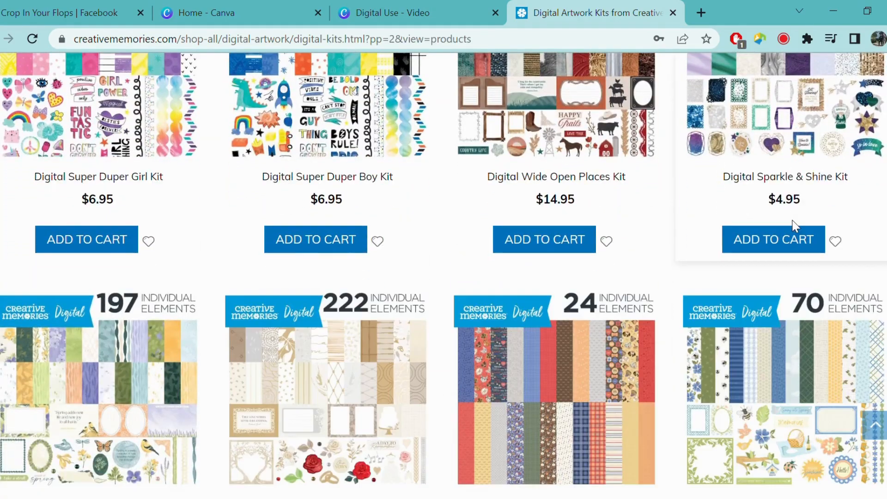
scroll(793, 226, down, 18)
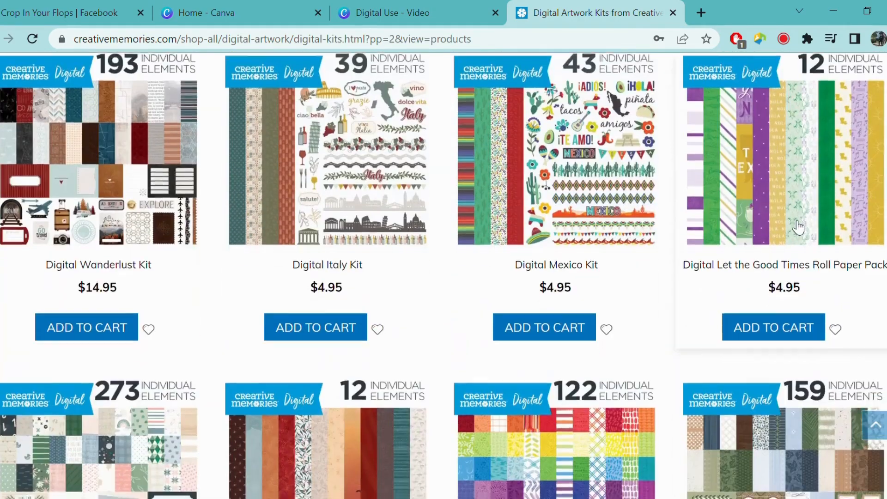
scroll(799, 226, down, 7)
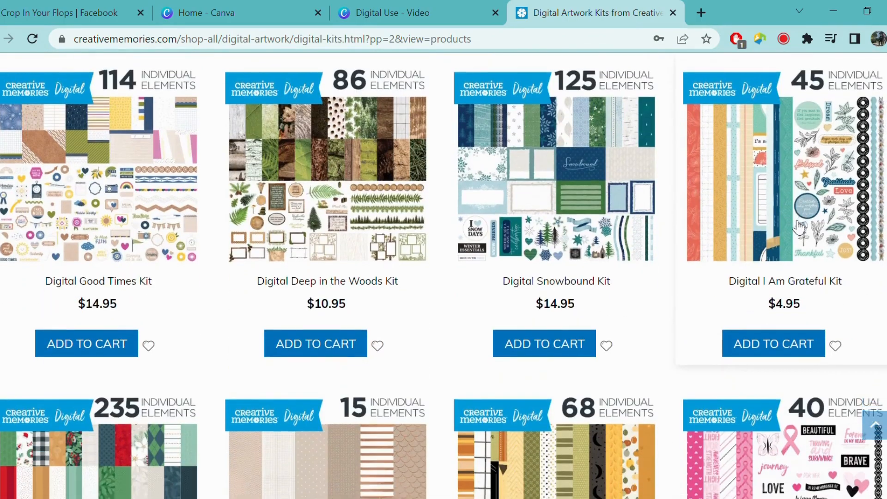
scroll(799, 227, down, 8)
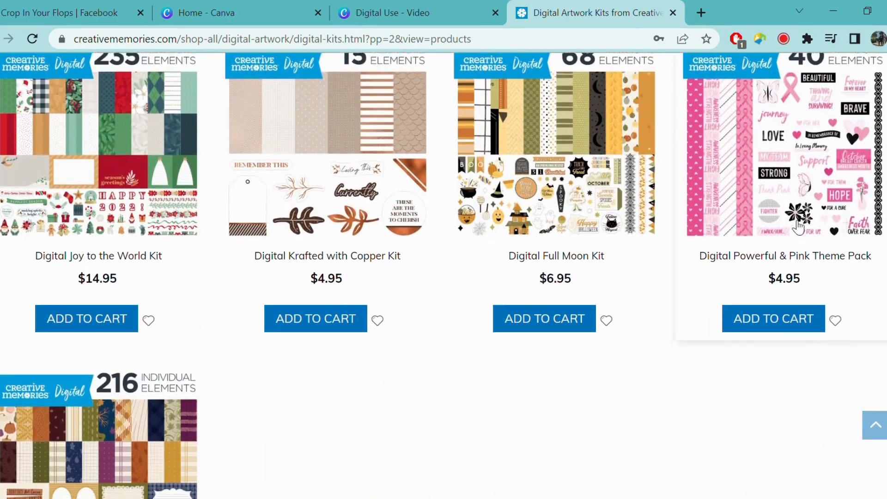
scroll(793, 225, down, 5)
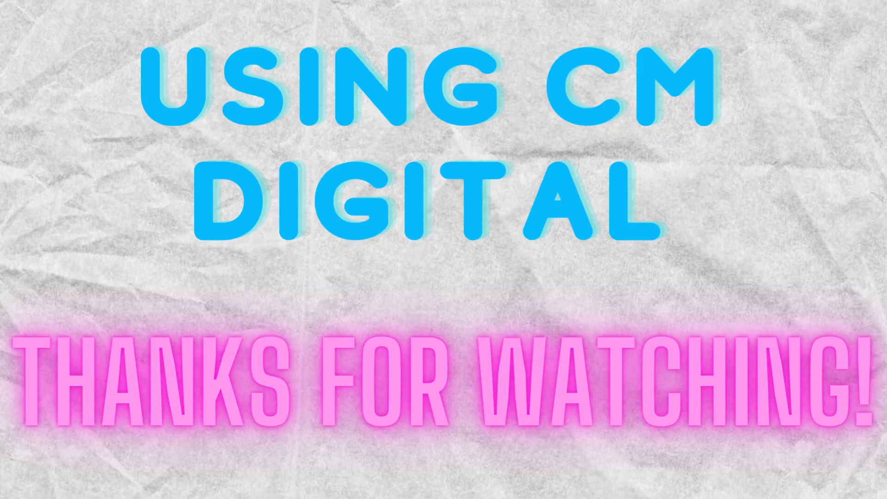